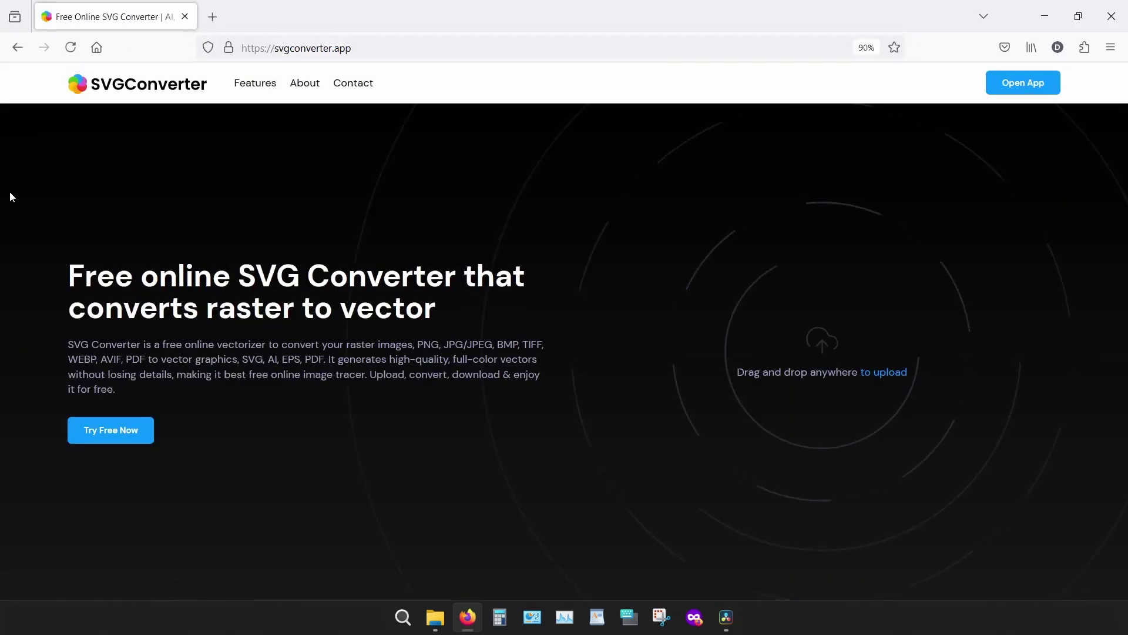
Open the free online vectorizer workspace through Try Free Now
click(111, 441)
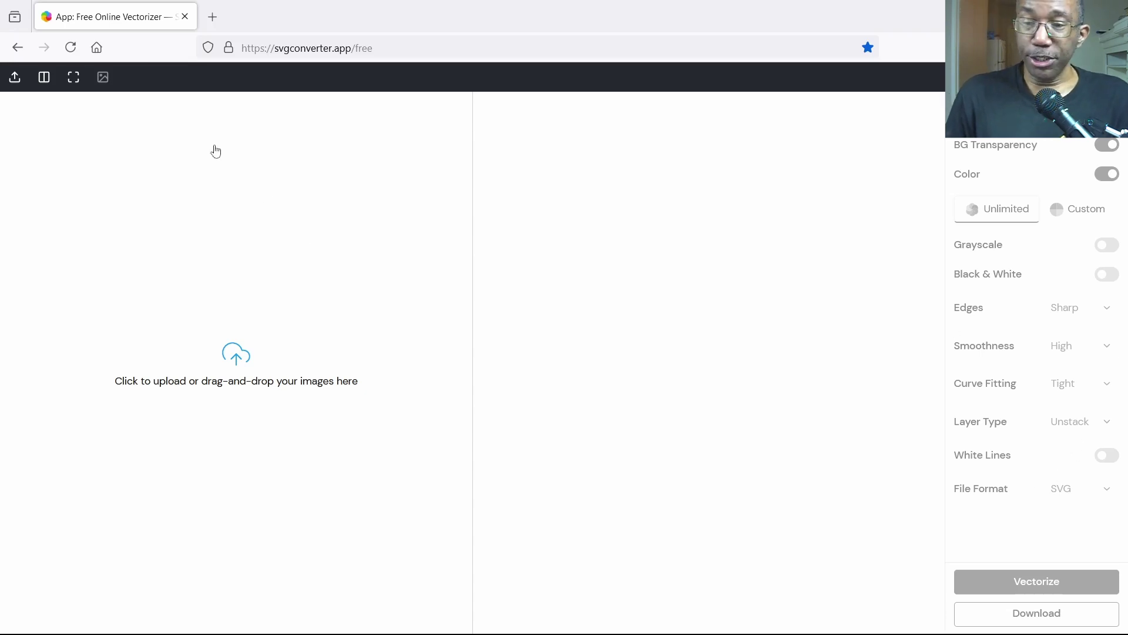
Upload the angry stitched frog JPEG as the source image
click(13, 82)
click(58, 126)
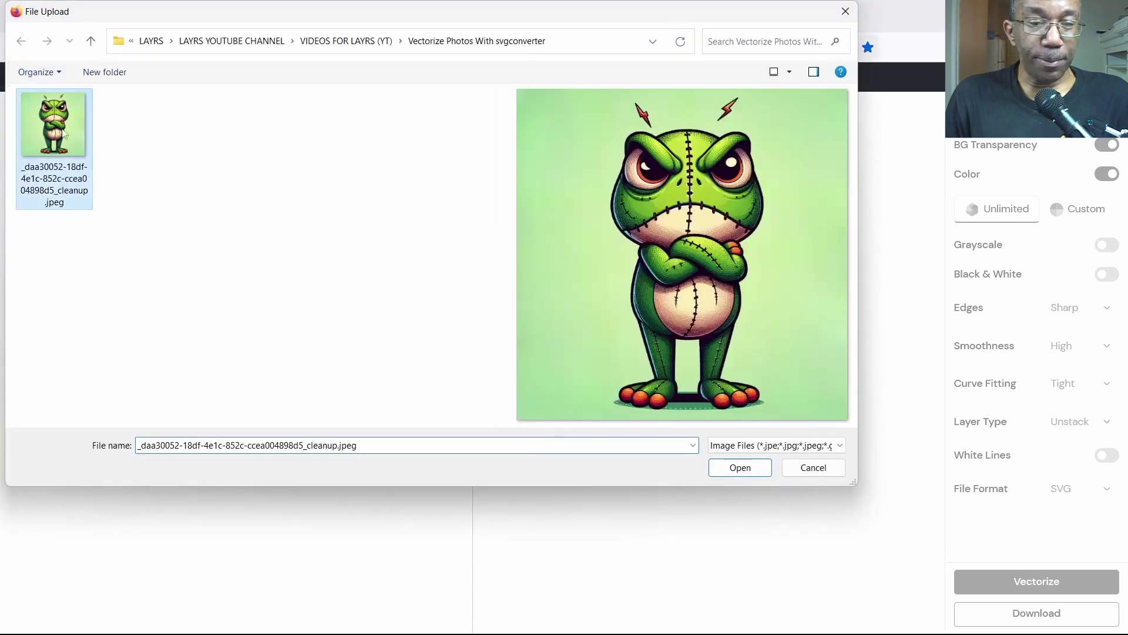
click(740, 469)
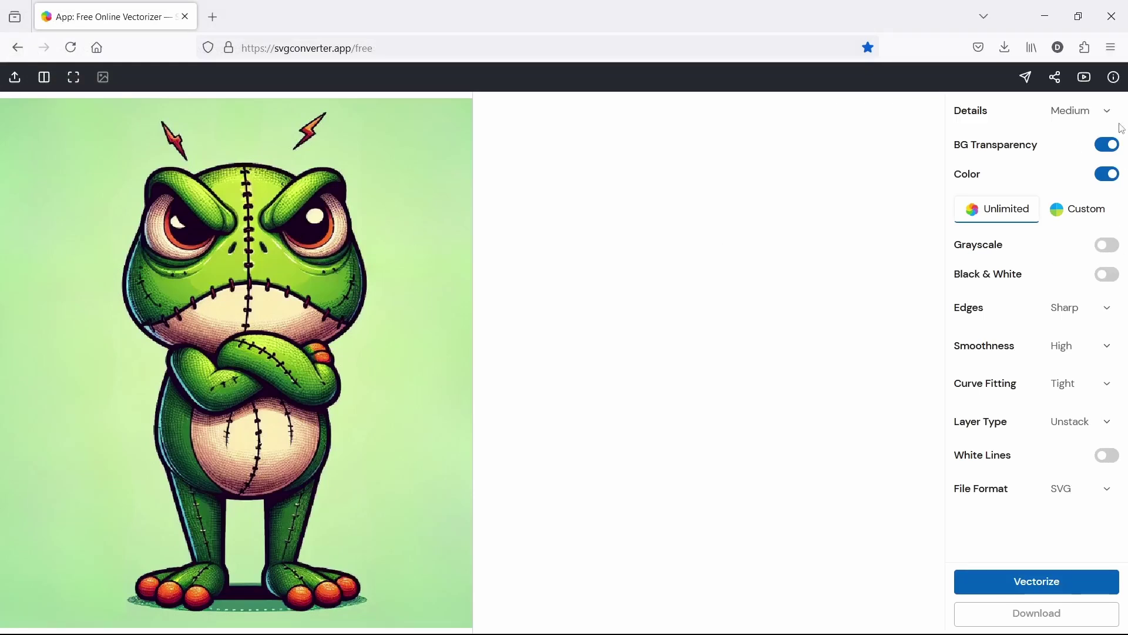
Set tracing detail to High, keep SVG as output format, and vectorize the frog
click(1101, 116)
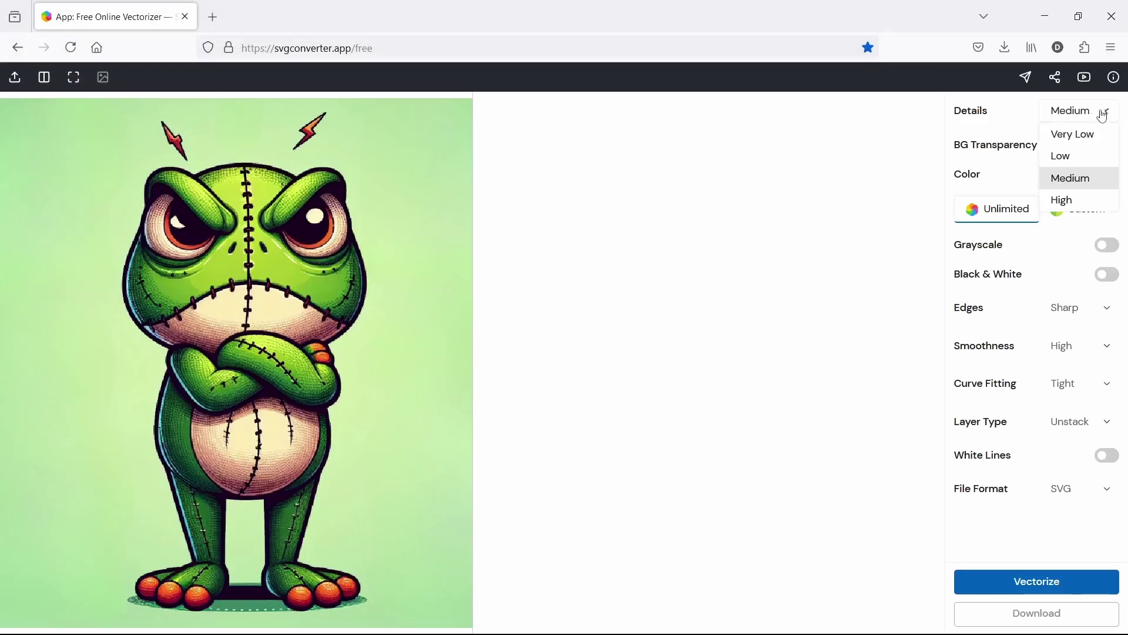
click(1085, 202)
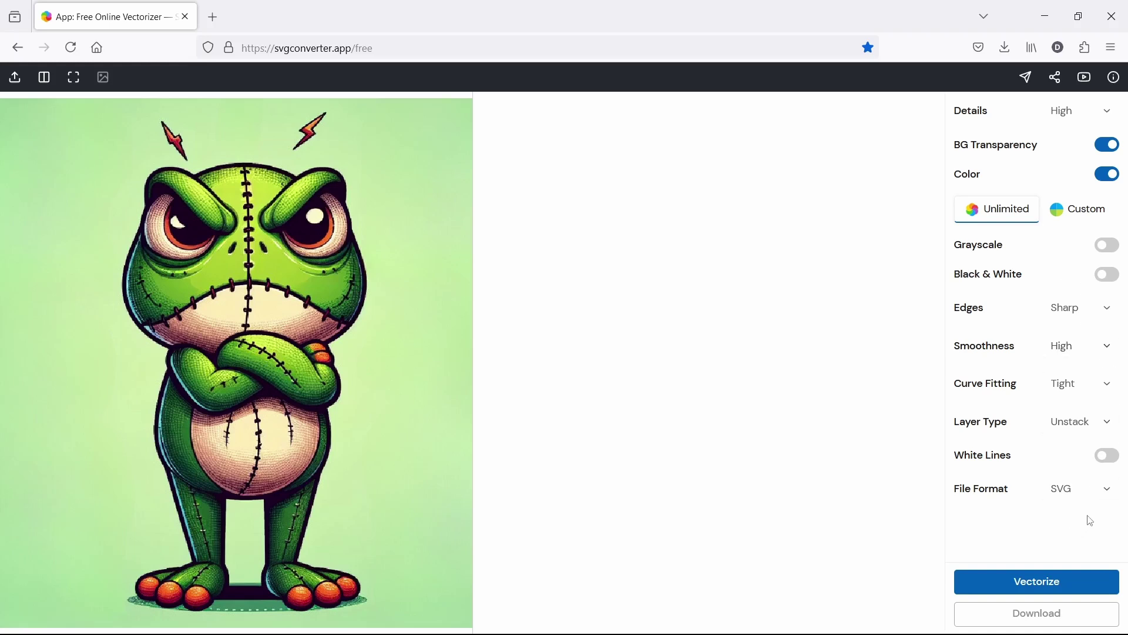
click(1110, 492)
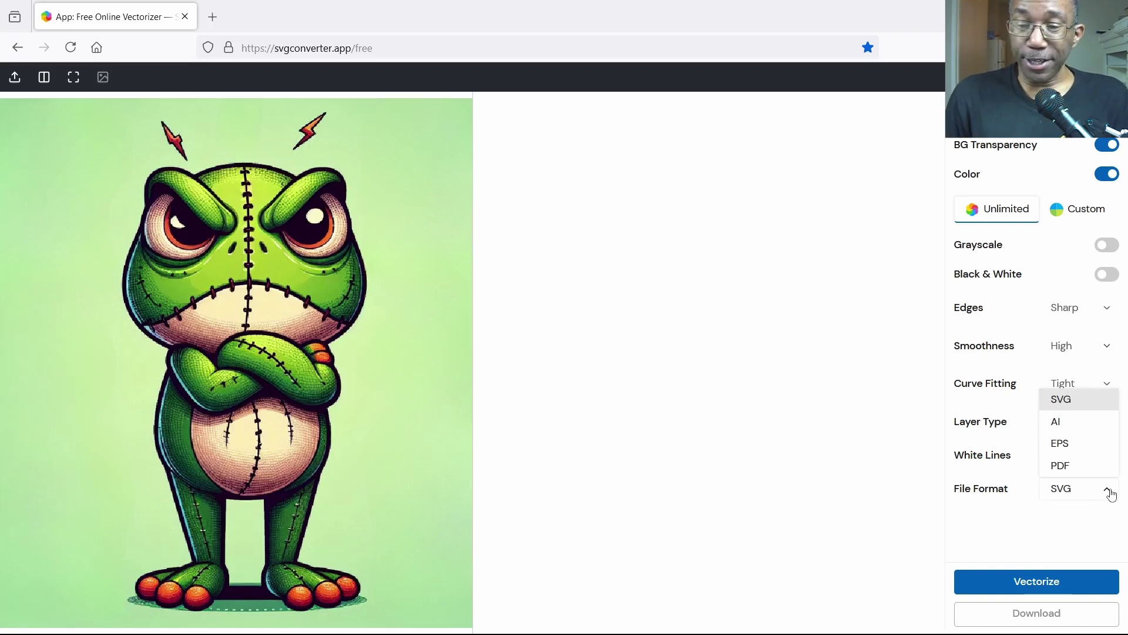
click(1110, 492)
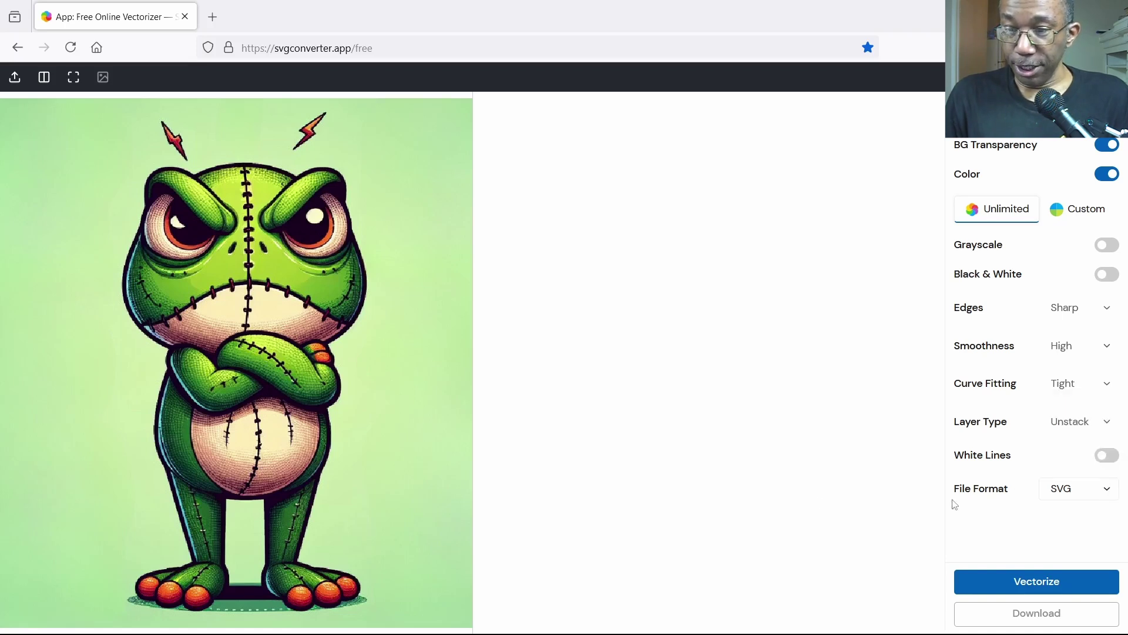
click(1041, 583)
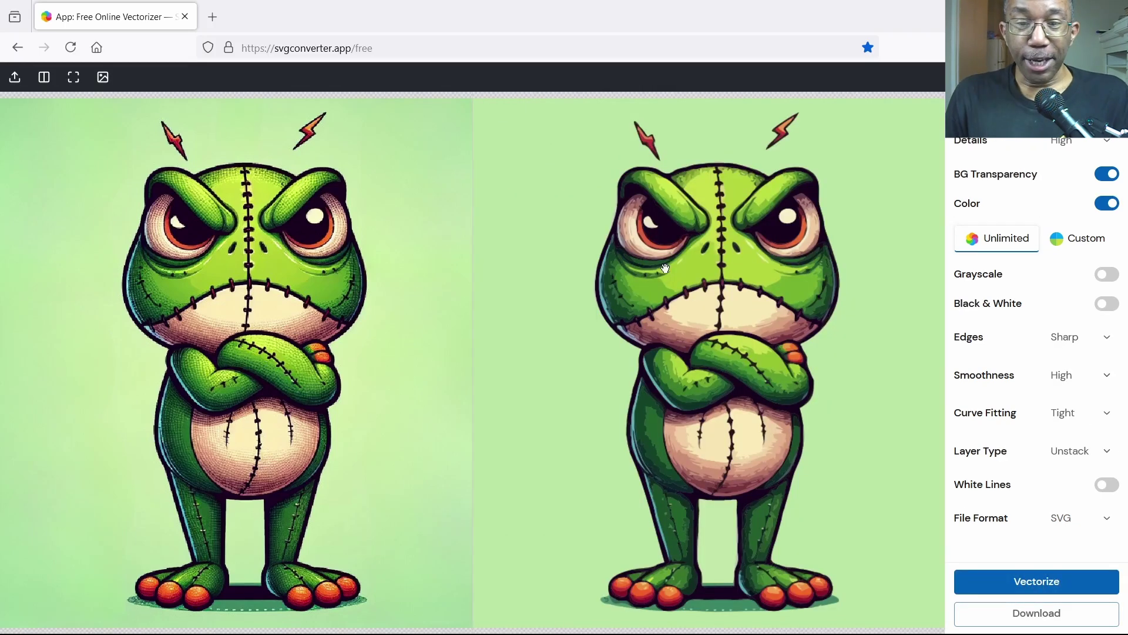
Zoom in and out on the before/after split view, then show only the vectorized frog
scroll(666, 268, up, 5)
scroll(666, 268, up, 3)
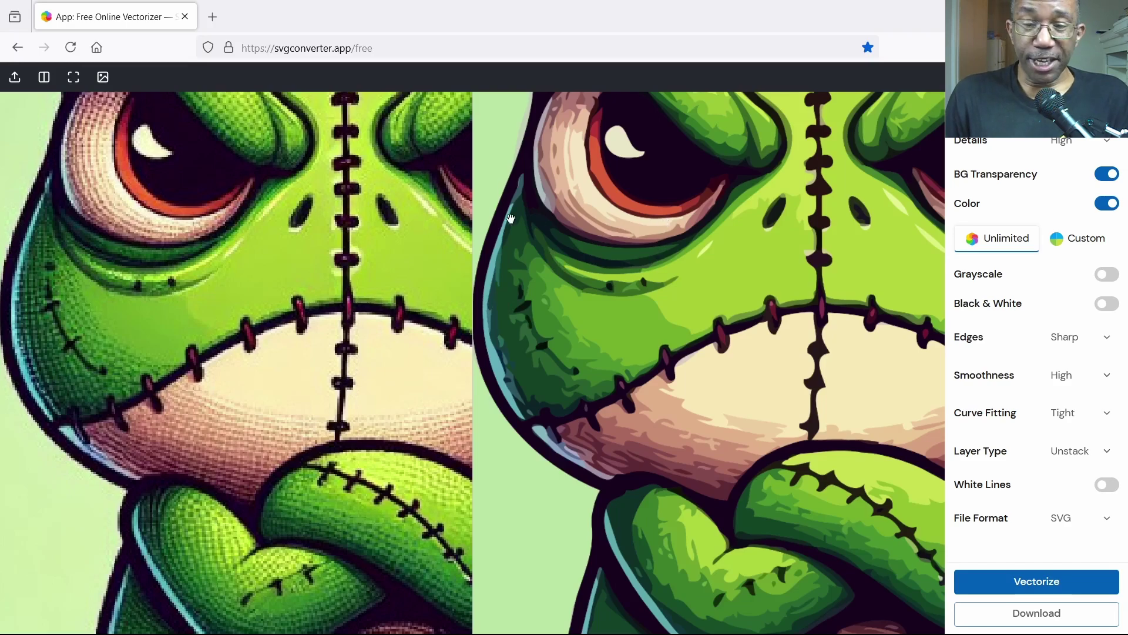
scroll(510, 219, up, 5)
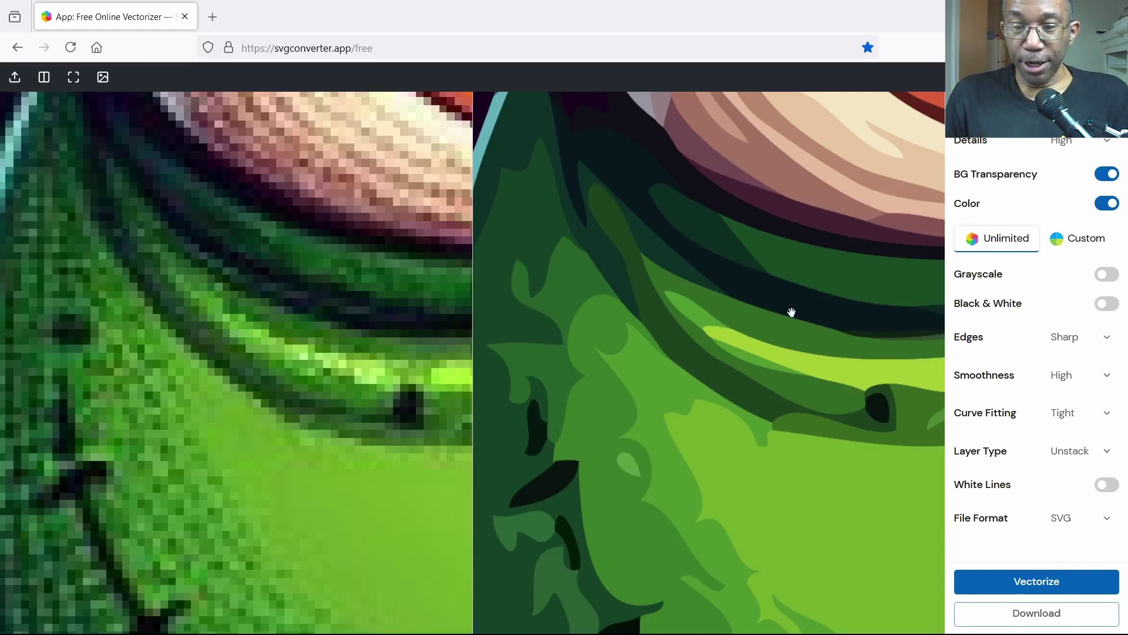
scroll(736, 295, up, 3)
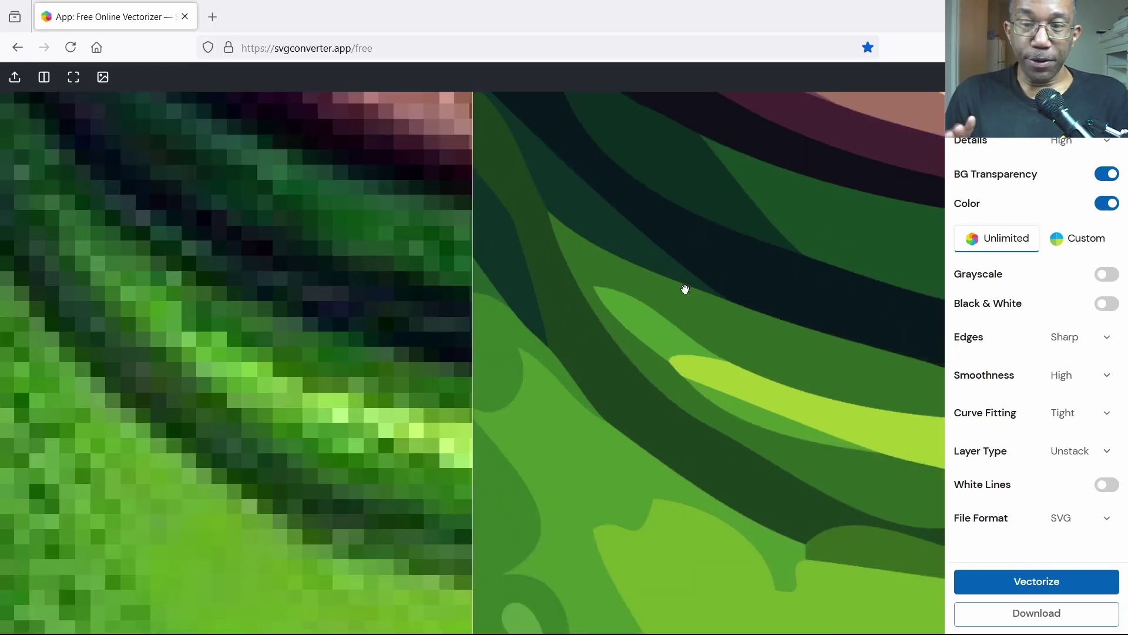
scroll(684, 290, down, 2)
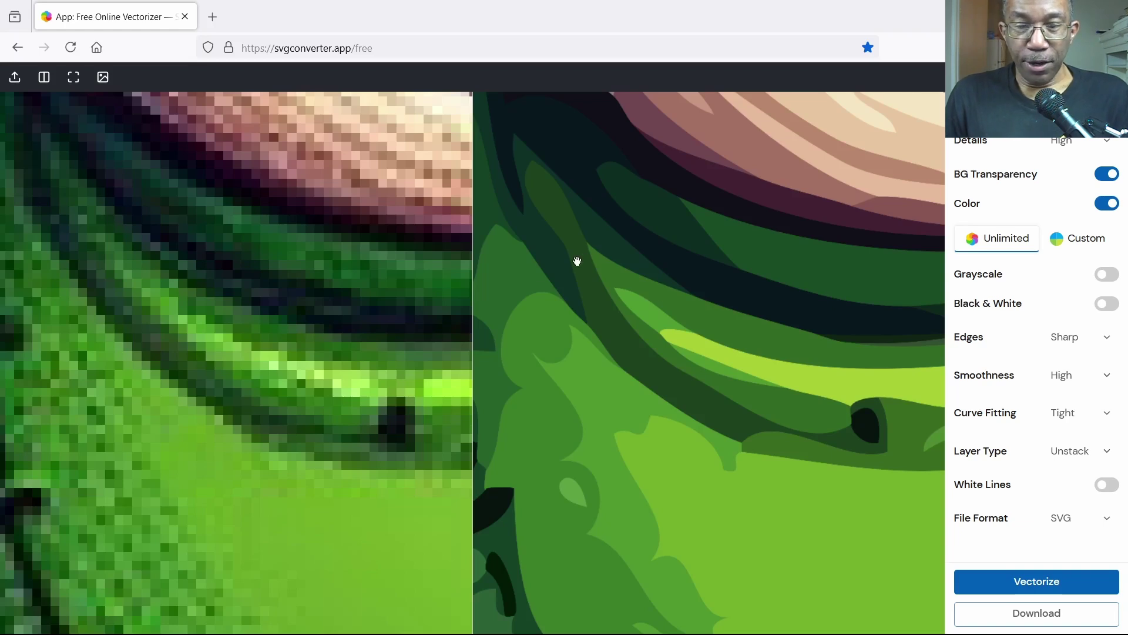
scroll(584, 259, down, 3)
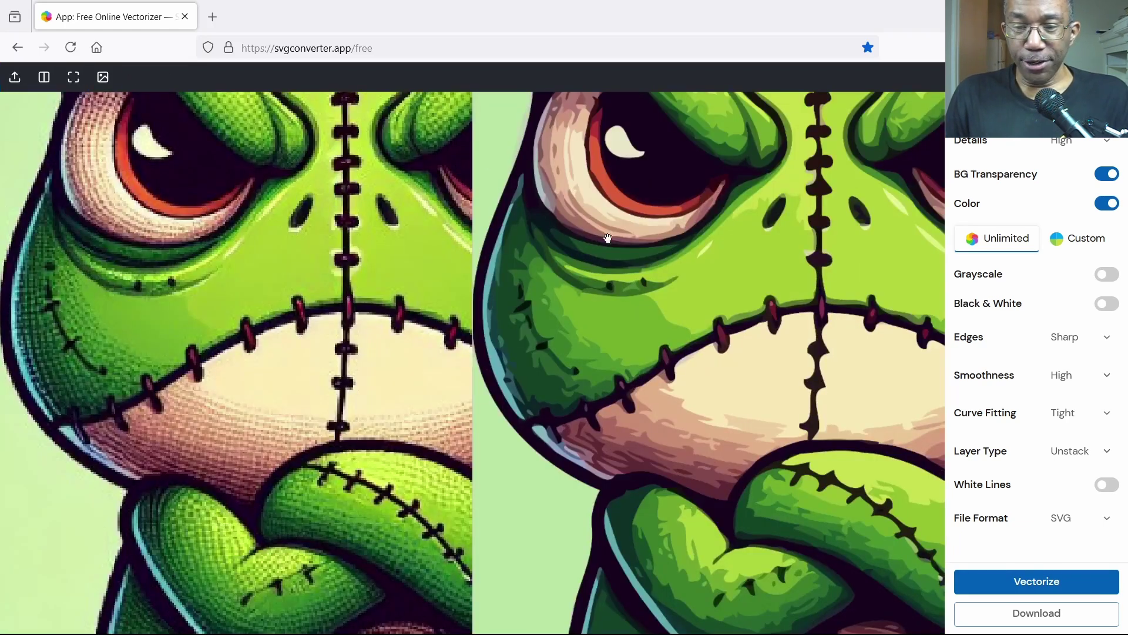
scroll(584, 283, up, 1)
scroll(524, 282, down, 3)
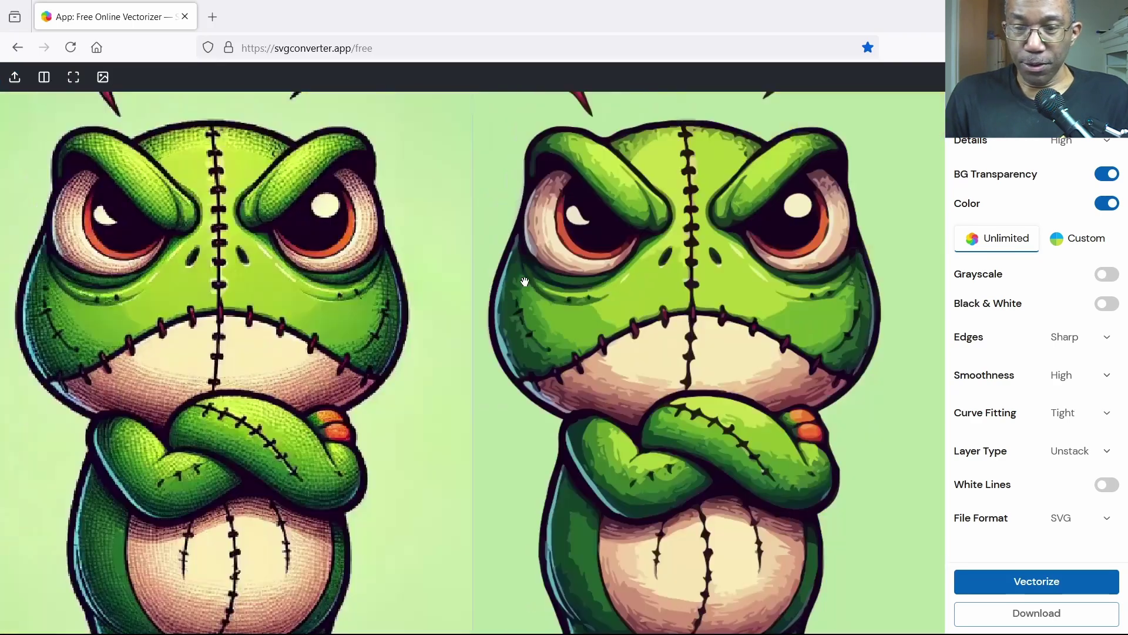
scroll(487, 215, up, 2)
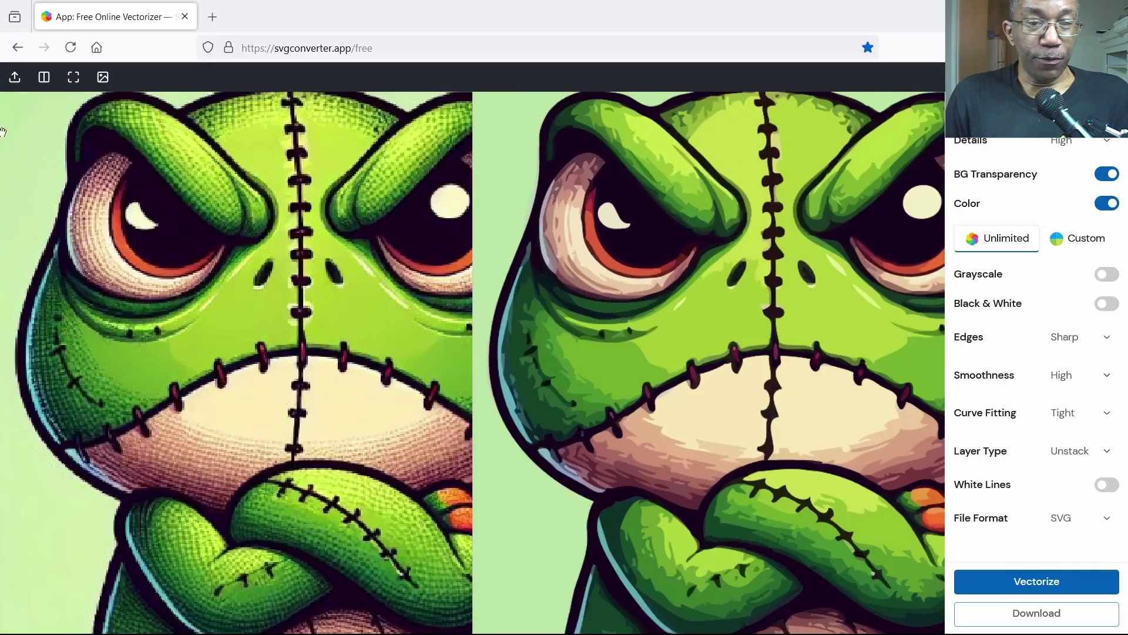
scroll(5, 136, up, 1)
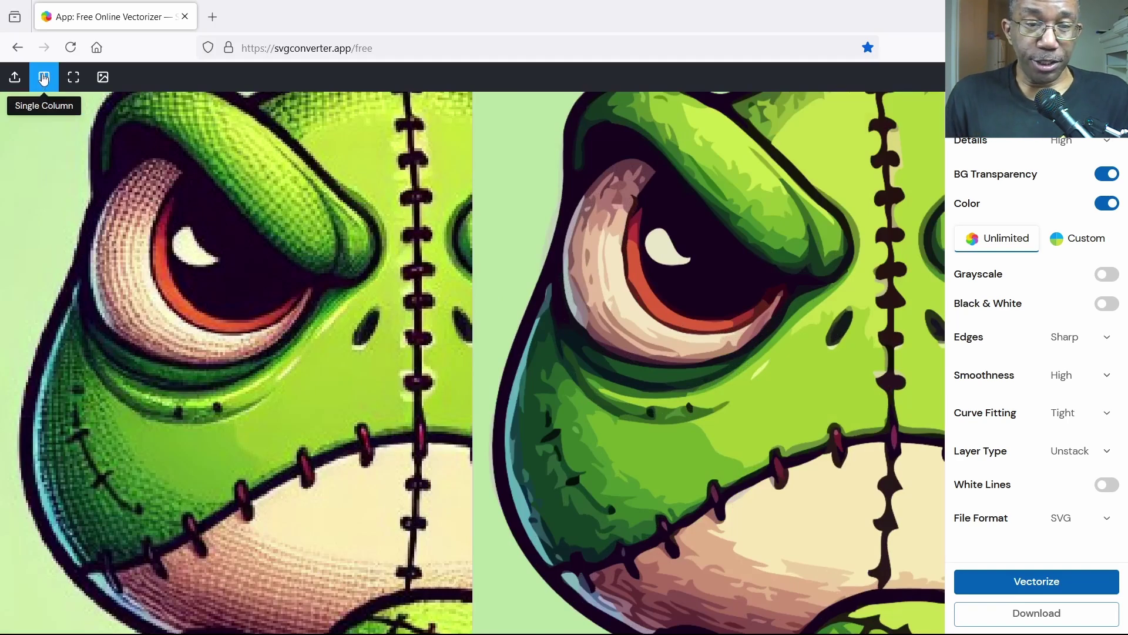
click(43, 78)
Show the original and vectorized frog side by side, zooming into the stitched face and refitting
scroll(446, 282, down, 3)
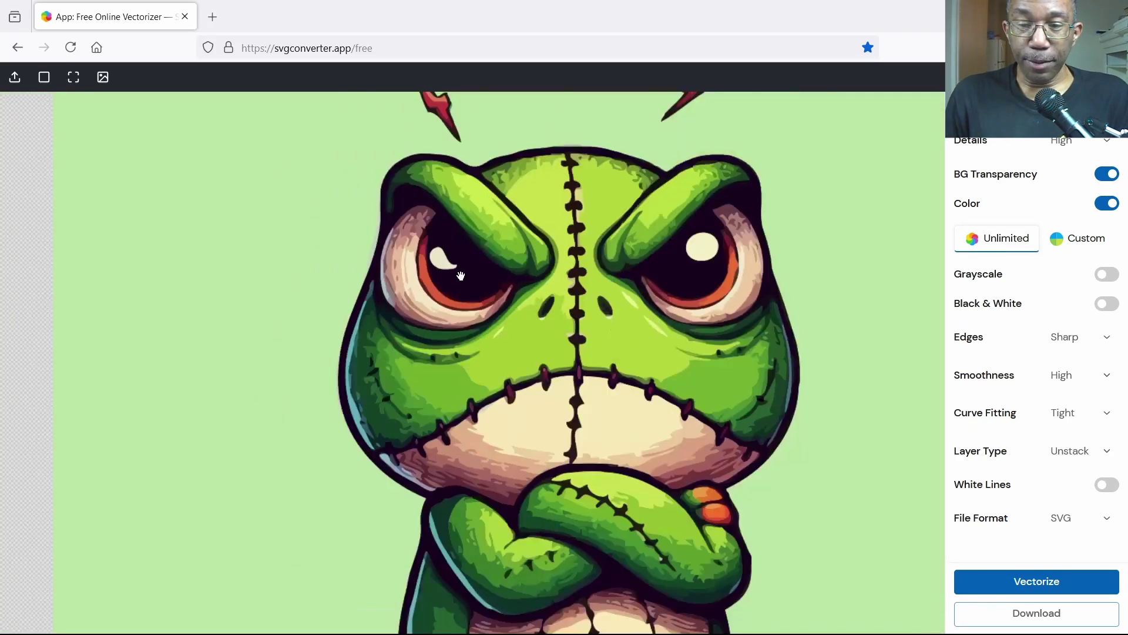
click(43, 84)
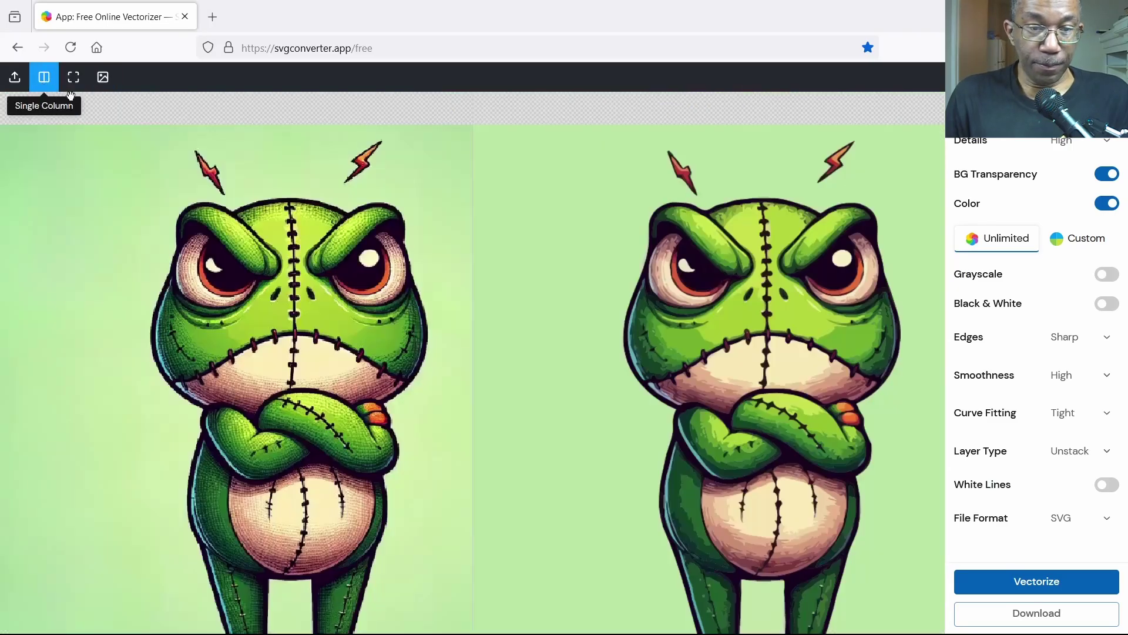
scroll(469, 272, up, 3)
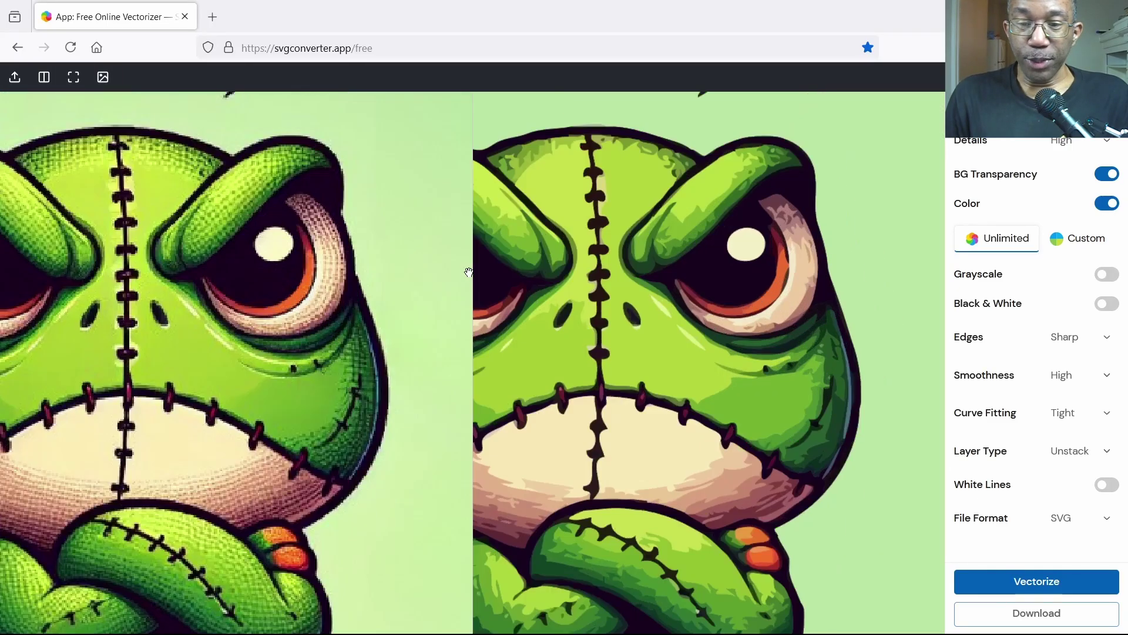
scroll(469, 272, up, 2)
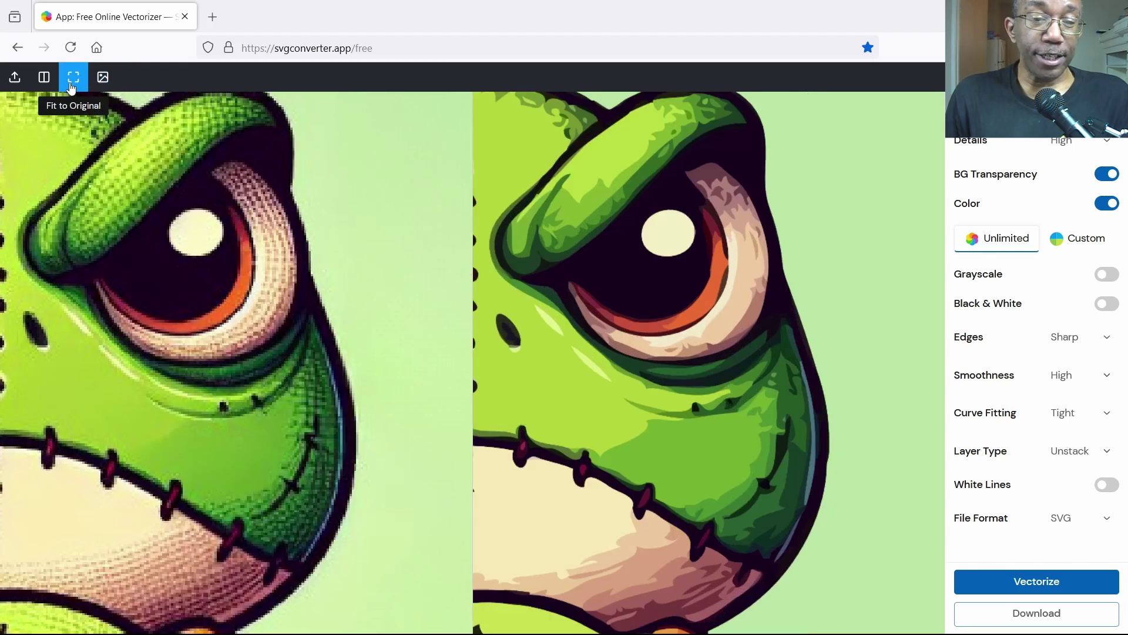
click(73, 86)
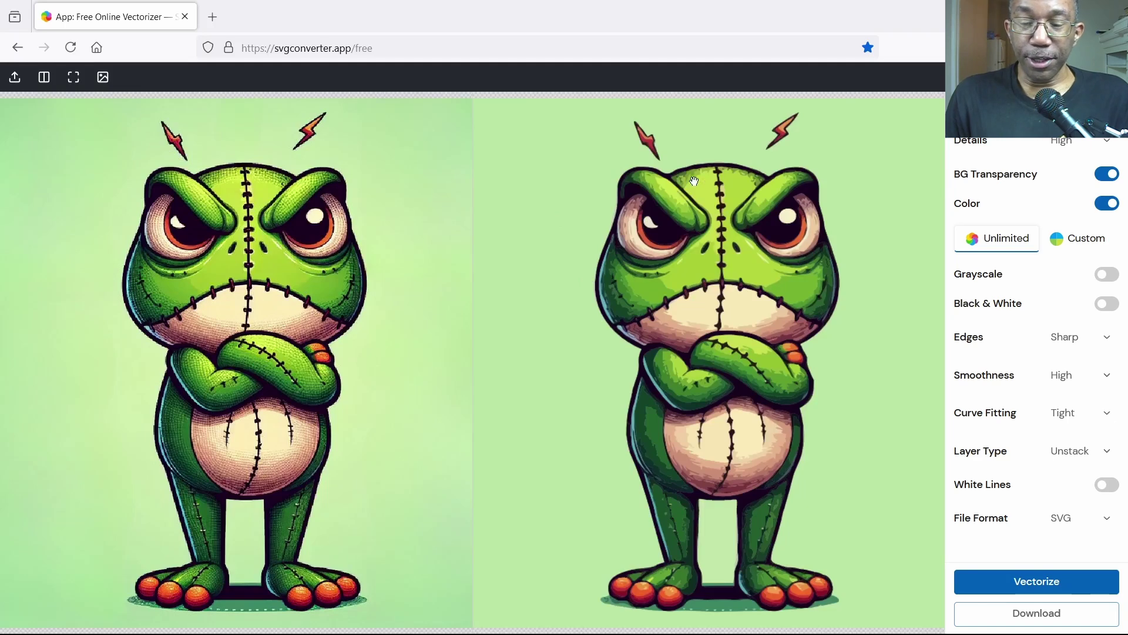
scroll(718, 202, up, 5)
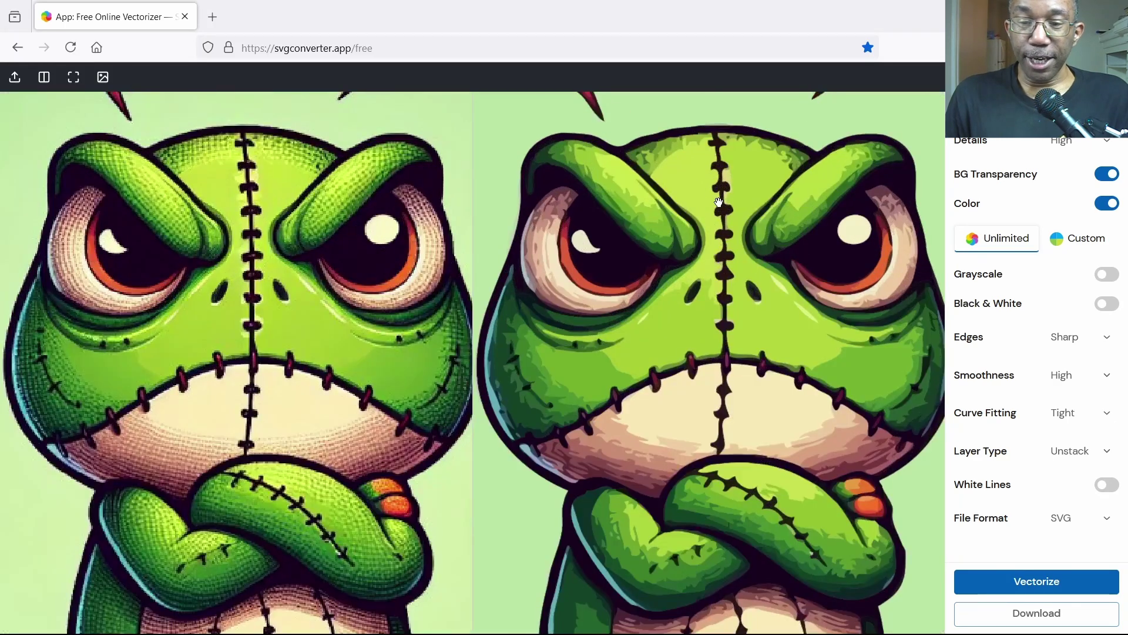
scroll(718, 202, up, 4)
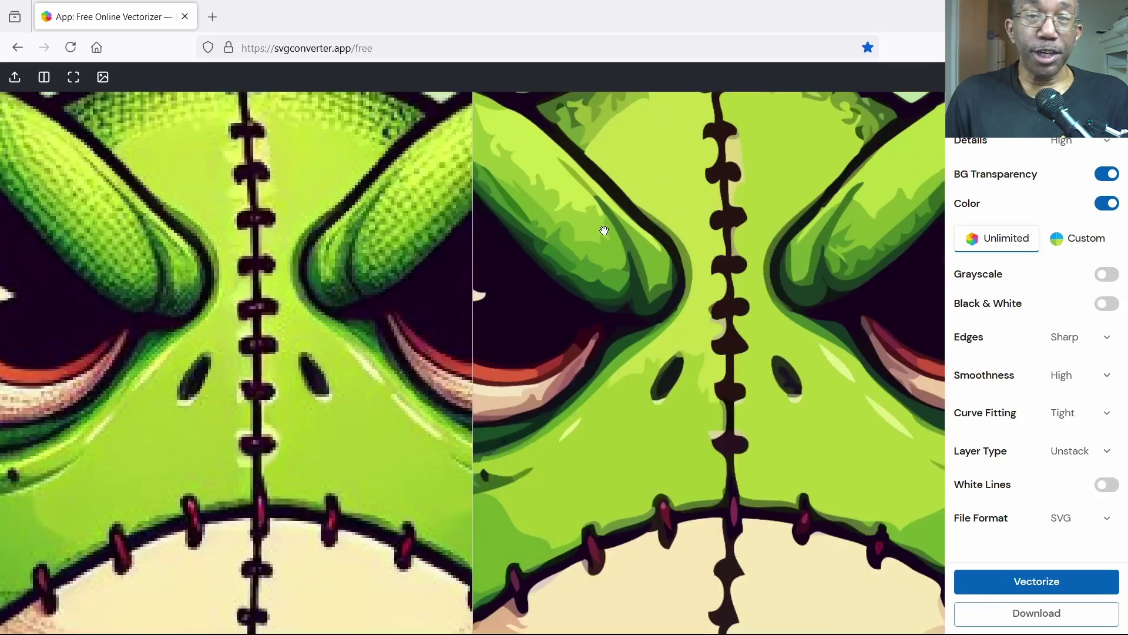
click(69, 83)
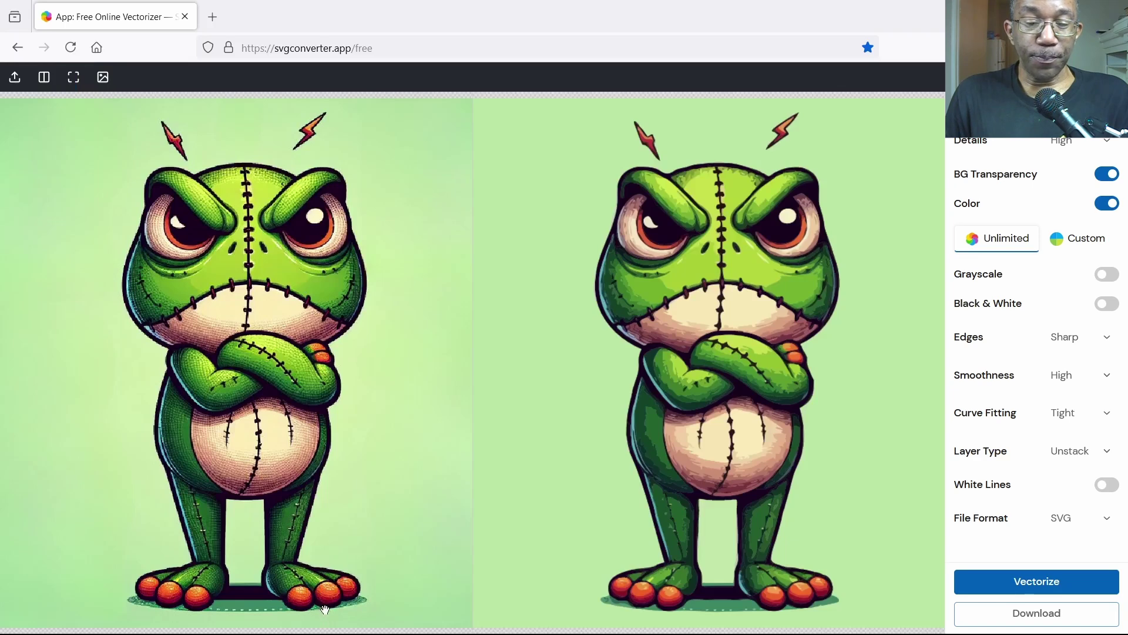
Zoom in on the frog's feet, refit the view, then zoom into the right eye
scroll(299, 596, down, 3)
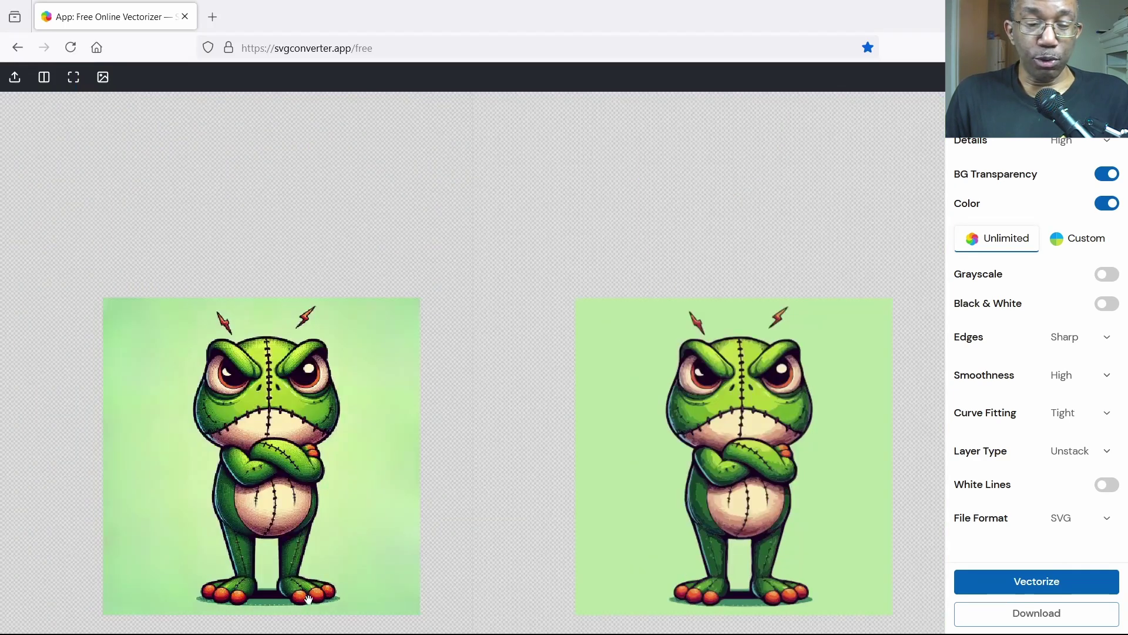
scroll(308, 598, up, 2)
scroll(308, 598, up, 3)
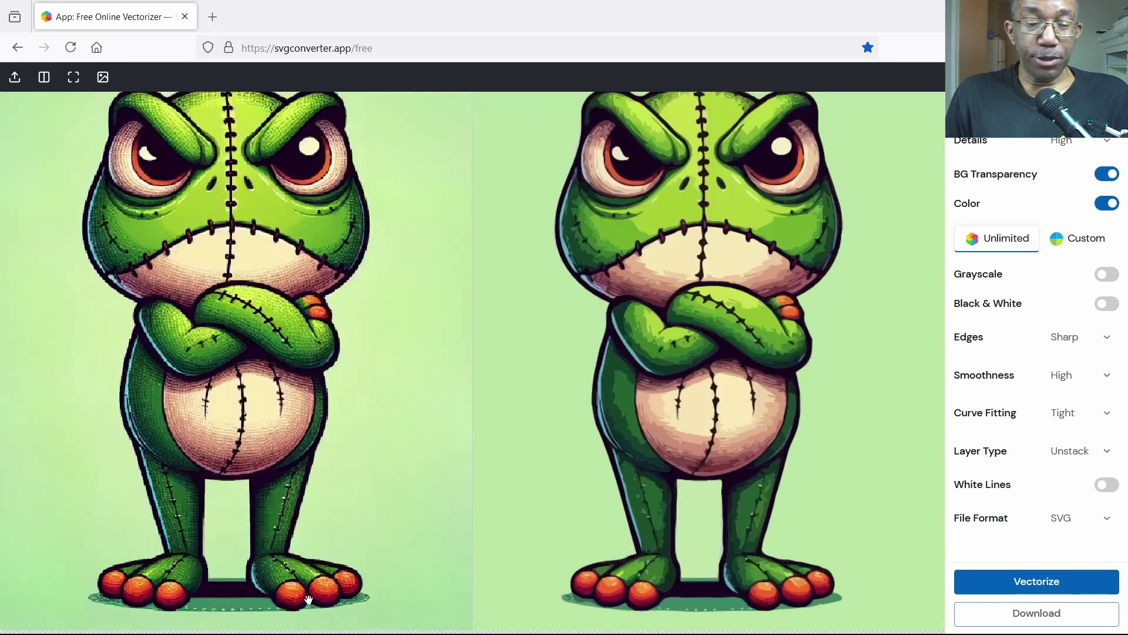
scroll(298, 597, down, 1)
scroll(286, 555, up, 1)
scroll(286, 555, up, 3)
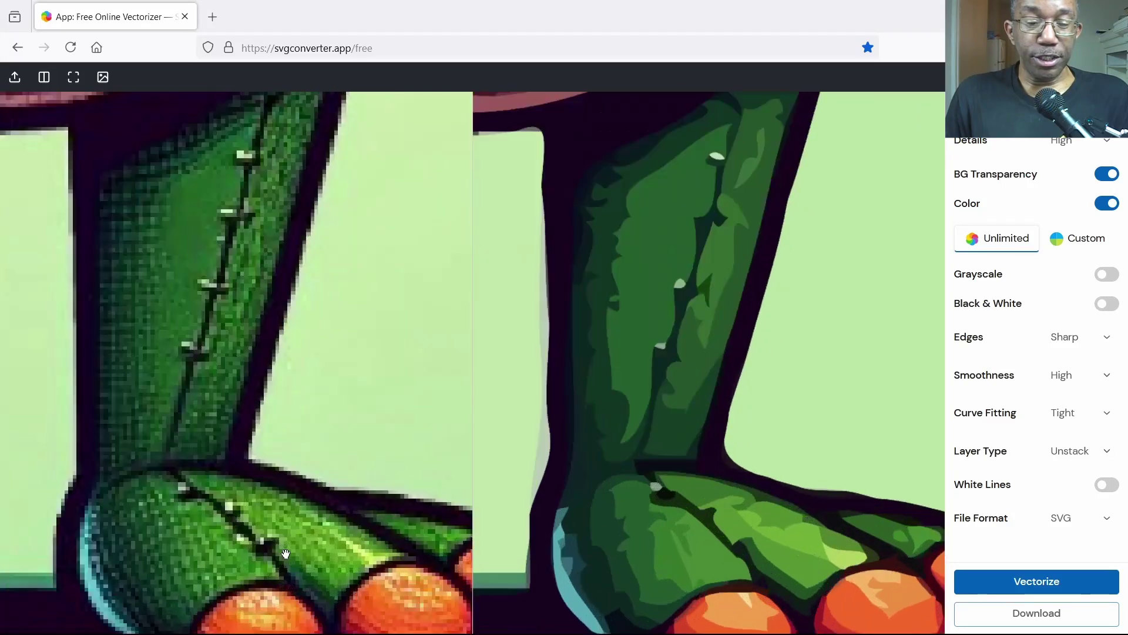
scroll(285, 553, down, 5)
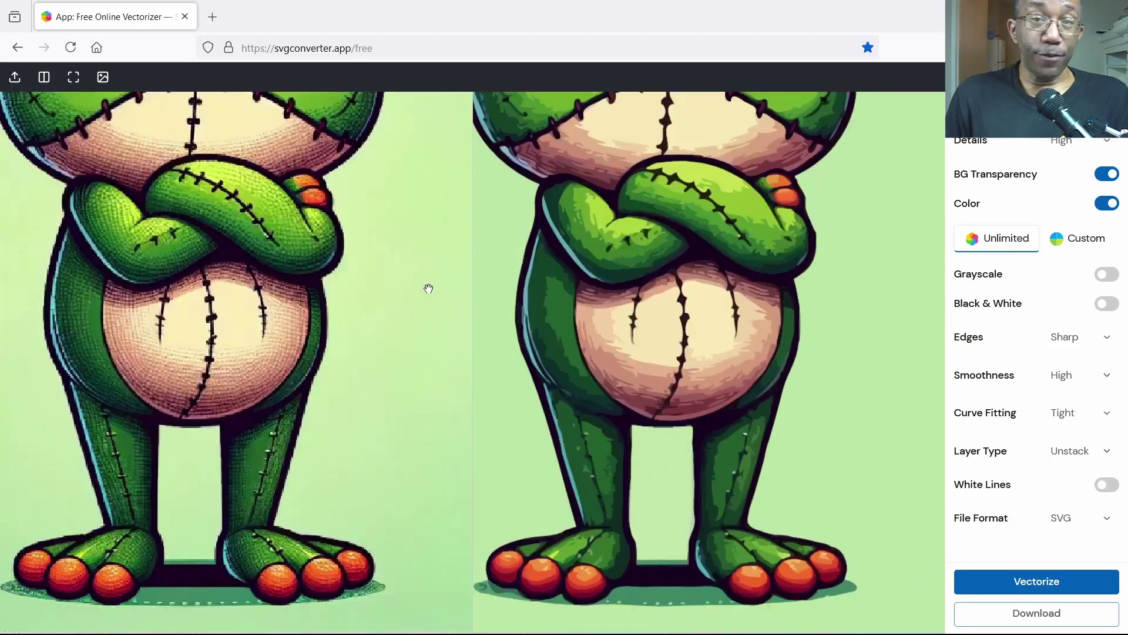
click(73, 77)
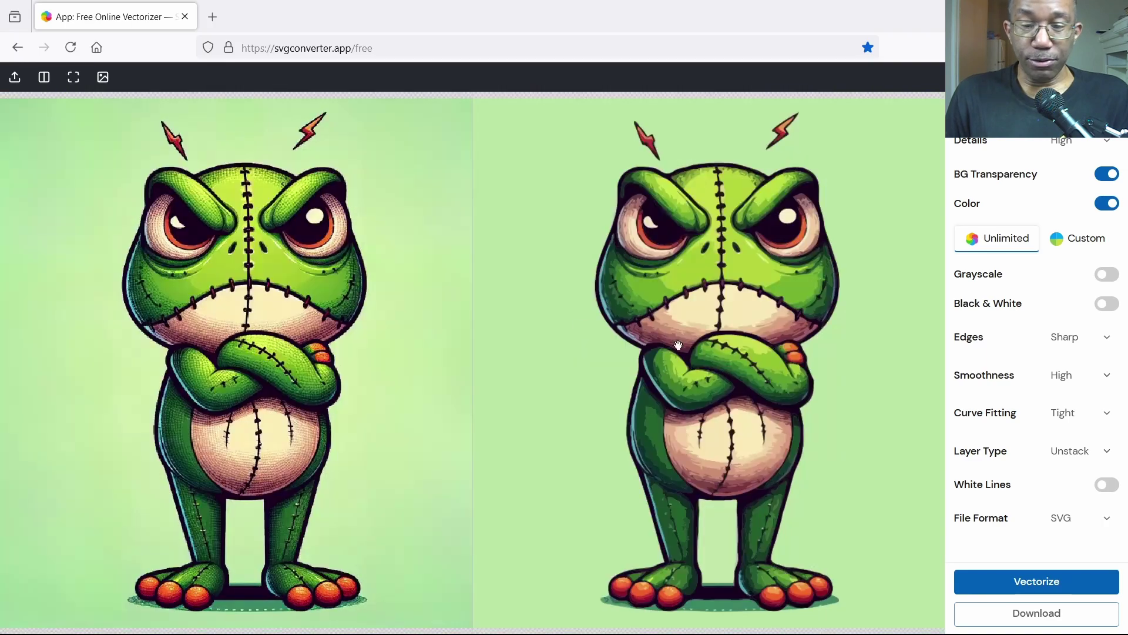
scroll(793, 221, up, 8)
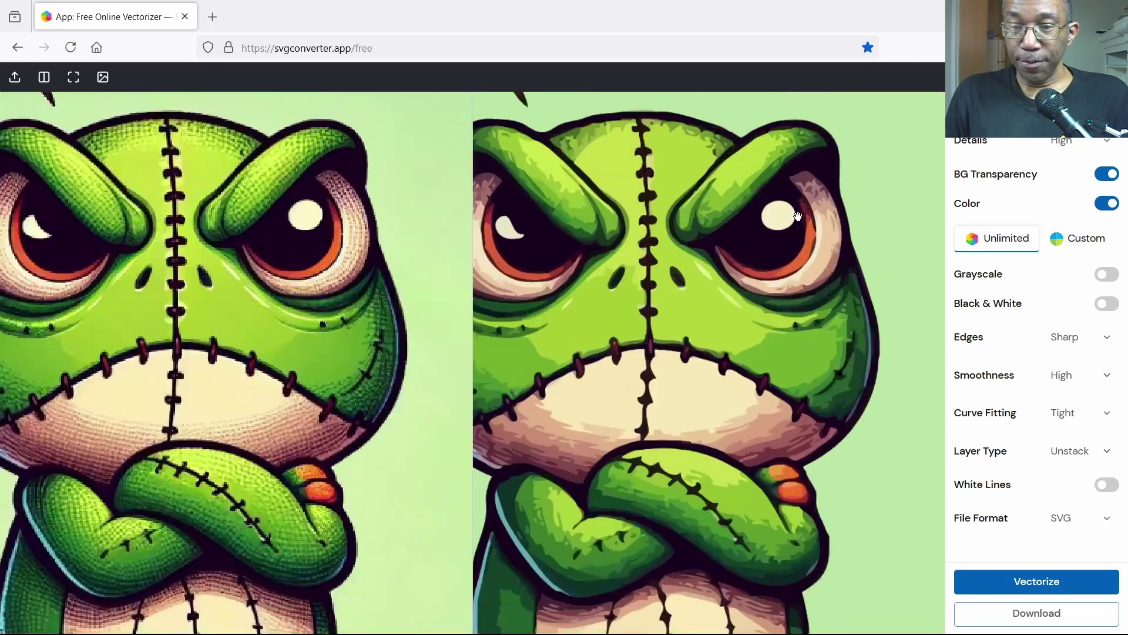
scroll(788, 223, up, 2)
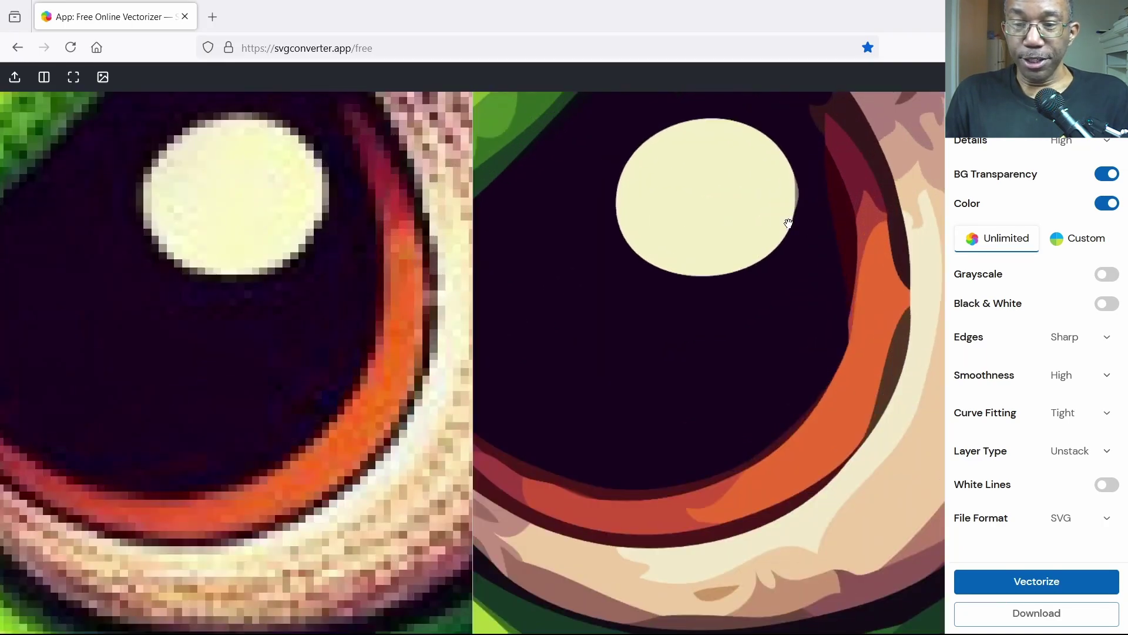
Refit both whole frogs and review the SVG/AI/EPS/PDF format list, leaving SVG selected
click(73, 77)
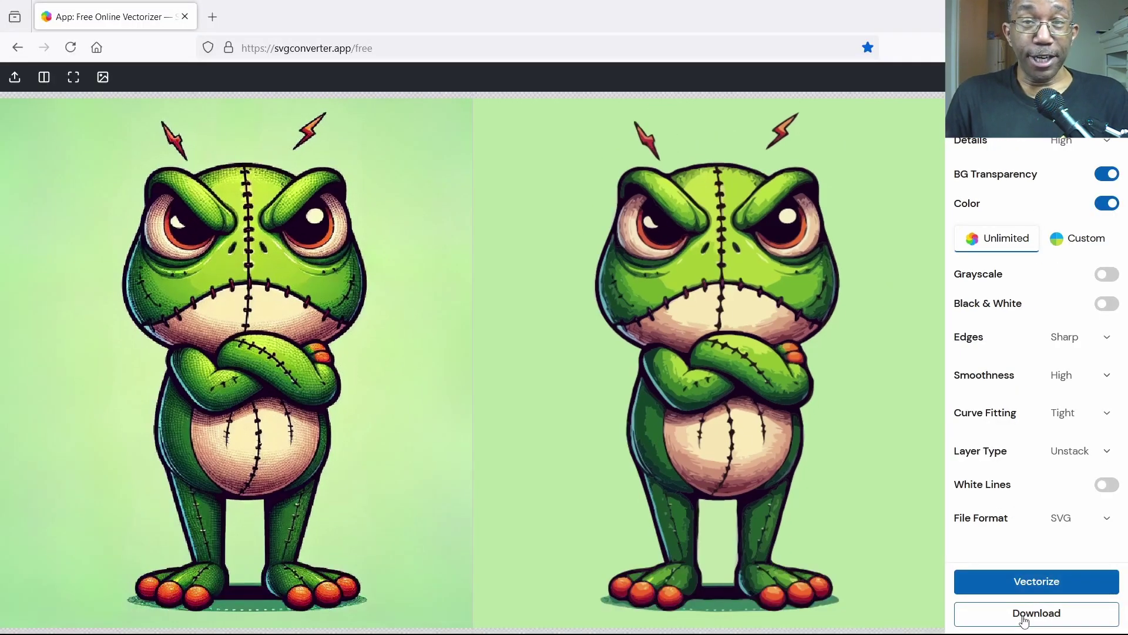
click(1111, 528)
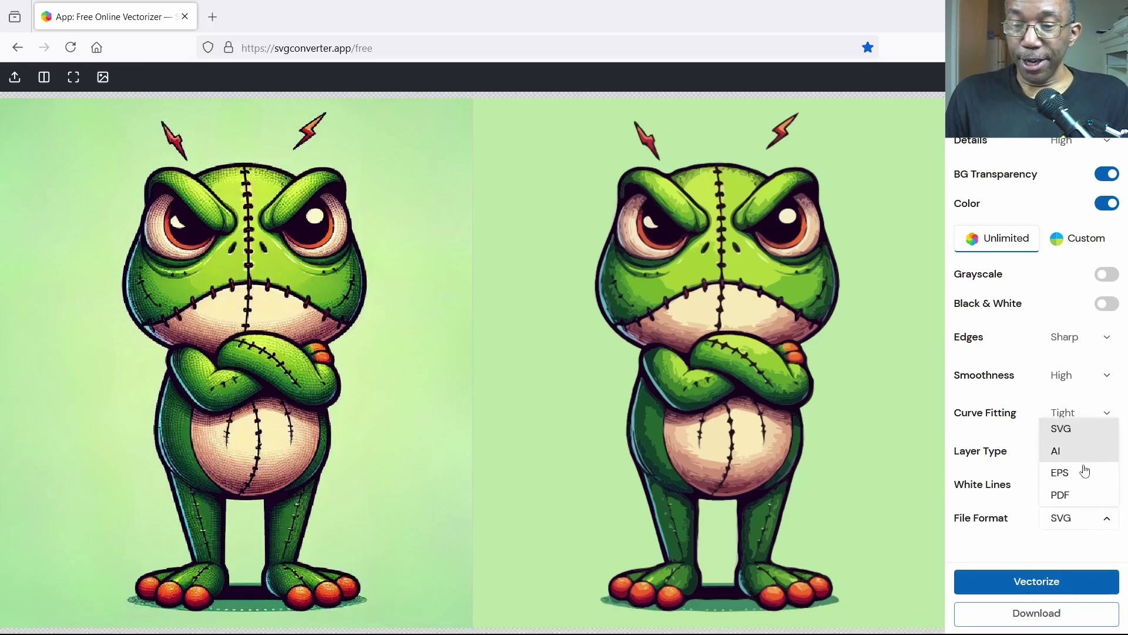
click(973, 544)
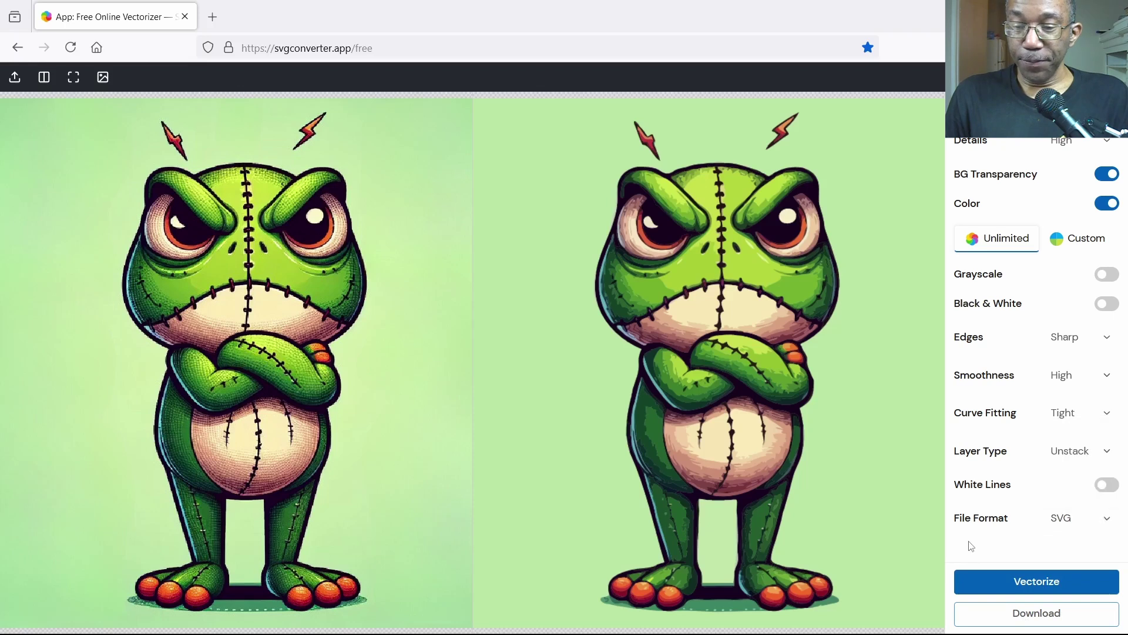